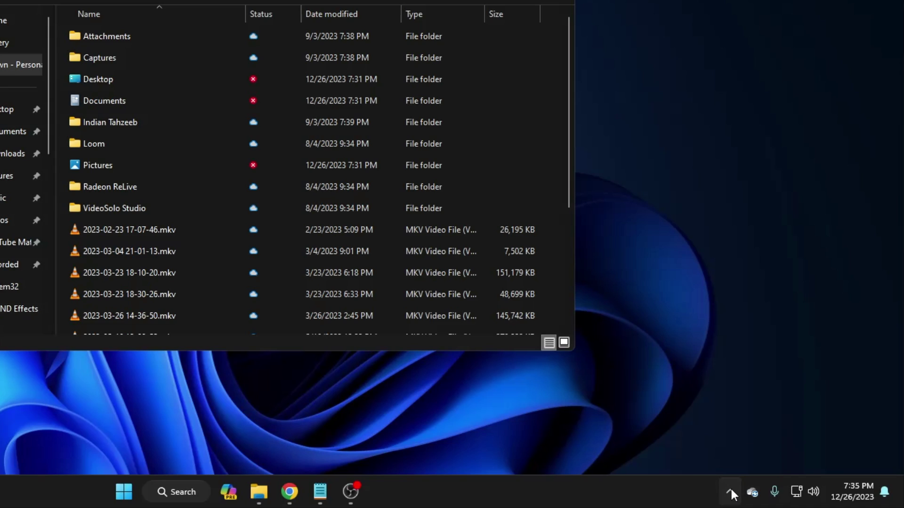
Open OneDrive Settings from the tray icon's Help & Settings menu, landing on the Account page
{"action": "left_click", "coordinate": [731, 489]}
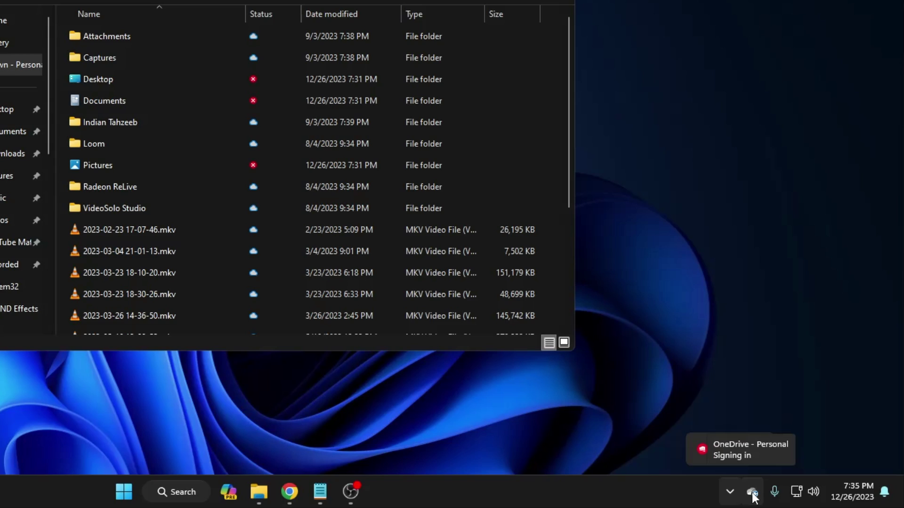
{"action": "right_click", "coordinate": [752, 492]}
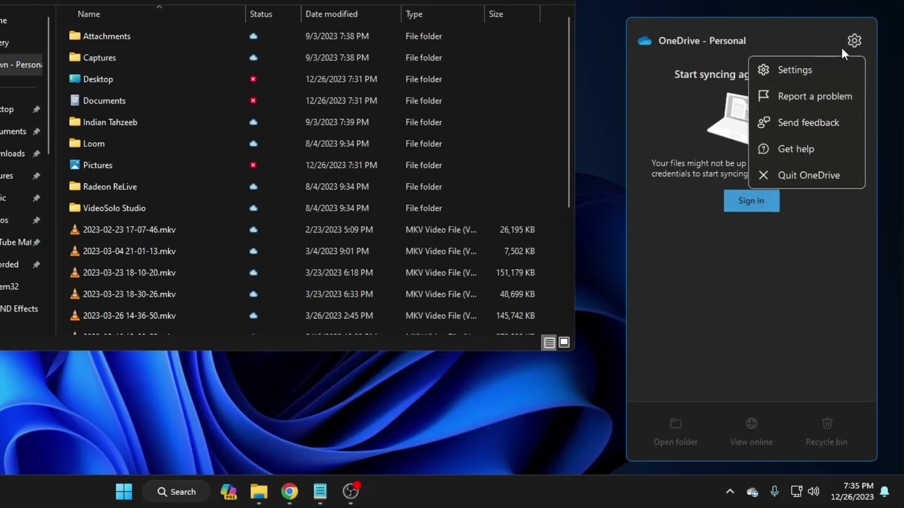
{"action": "left_click", "coordinate": [855, 41]}
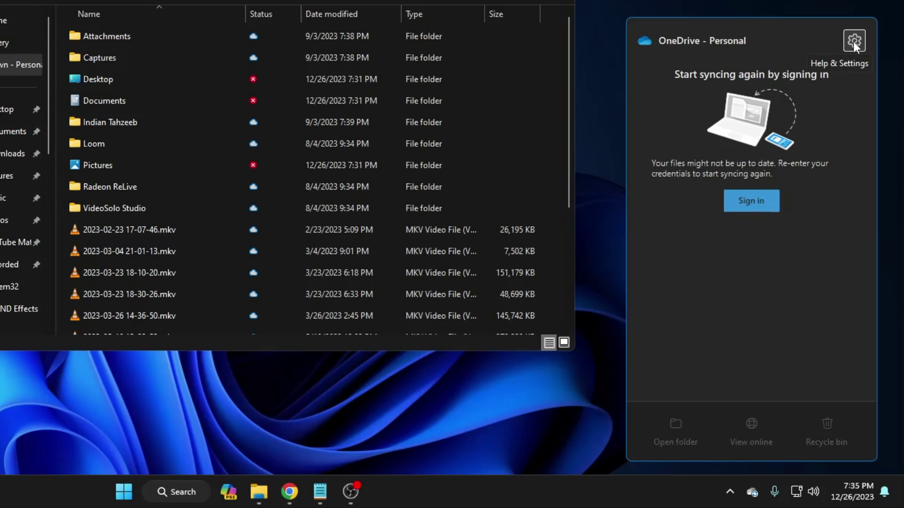
{"action": "left_click", "coordinate": [854, 41]}
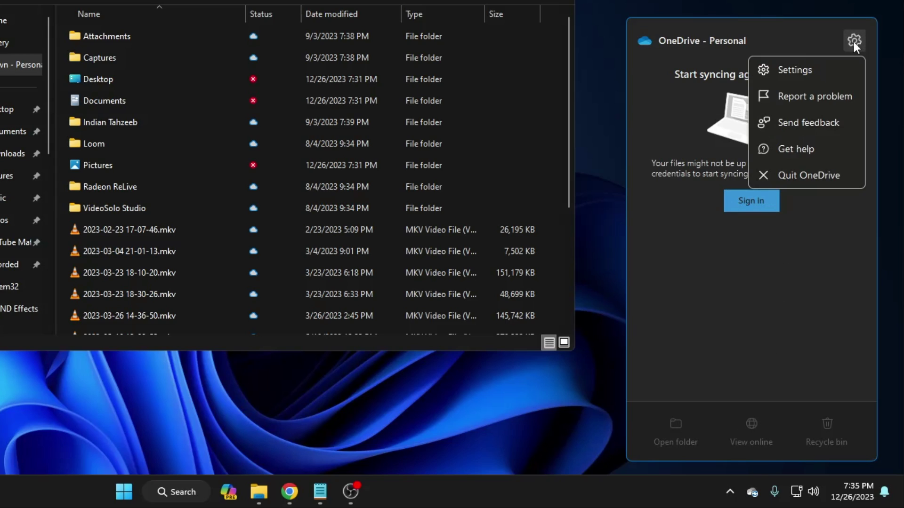
{"action": "left_click", "coordinate": [791, 69]}
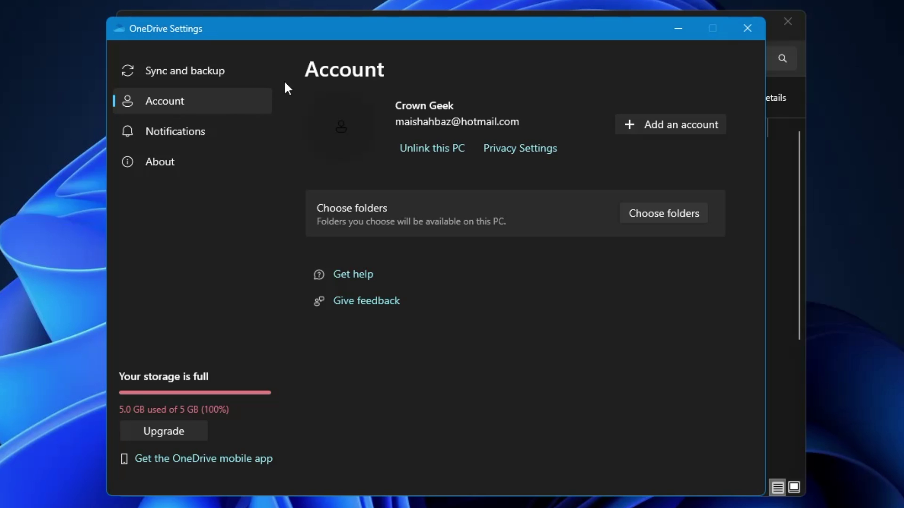
On Sync and backup, turn off 'Save photos and videos from devices' and 'Save screenshots'
{"action": "left_click", "coordinate": [168, 71]}
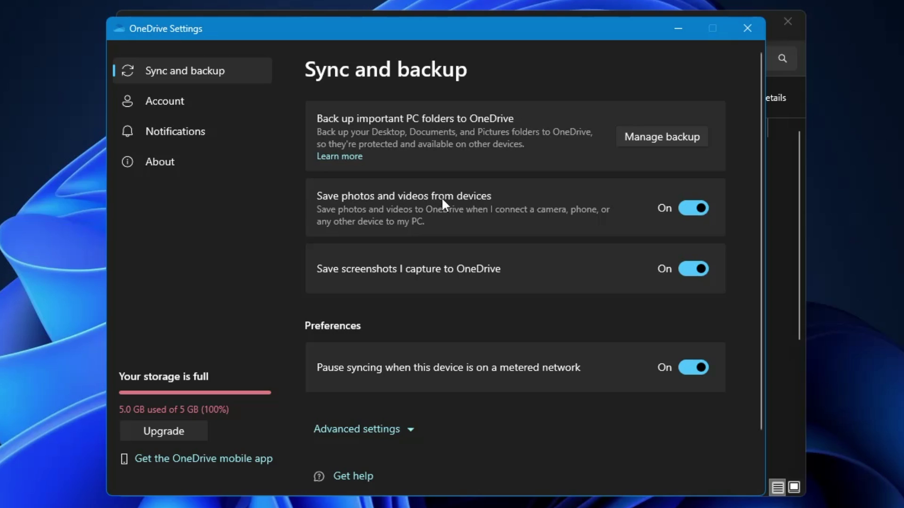
{"action": "left_click", "coordinate": [687, 208]}
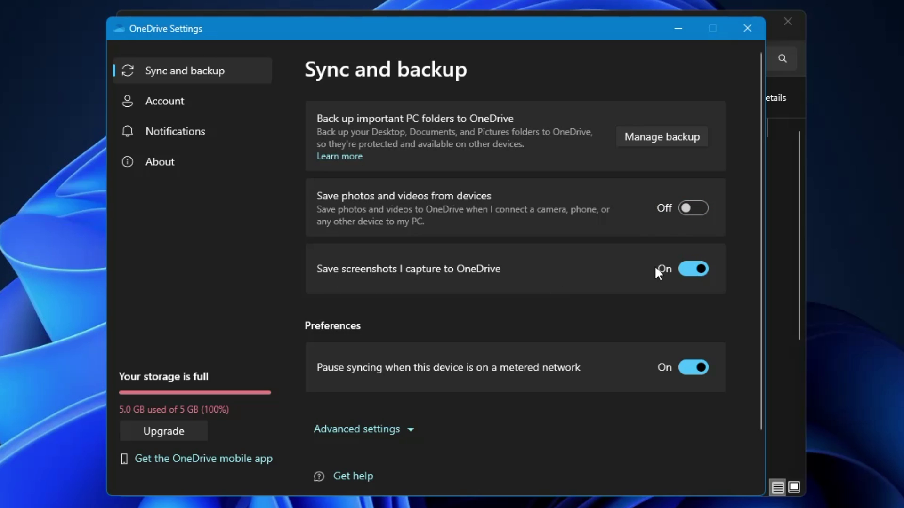
{"action": "left_click", "coordinate": [701, 270]}
In the folder backup list, stop backing up Desktop, Pictures and Documents, confirming each
{"action": "left_click", "coordinate": [661, 141]}
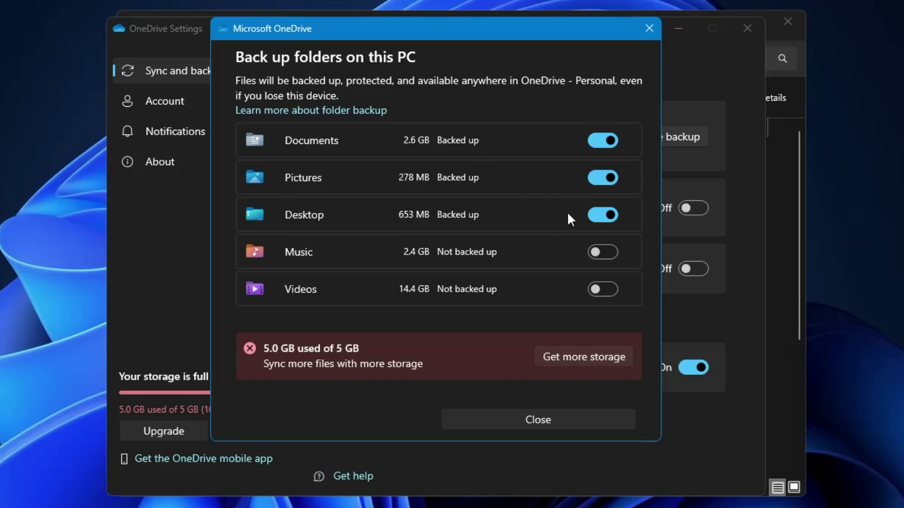
{"action": "left_click", "coordinate": [599, 214]}
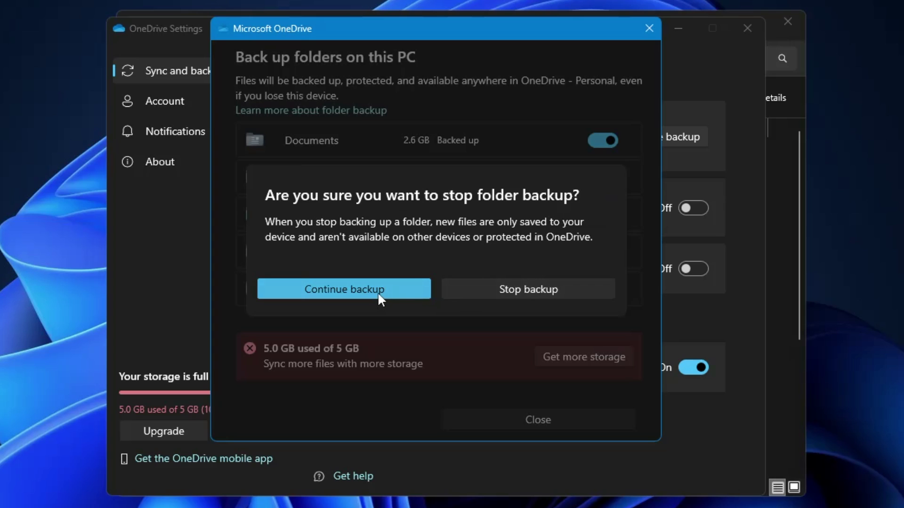
{"action": "left_click", "coordinate": [528, 289]}
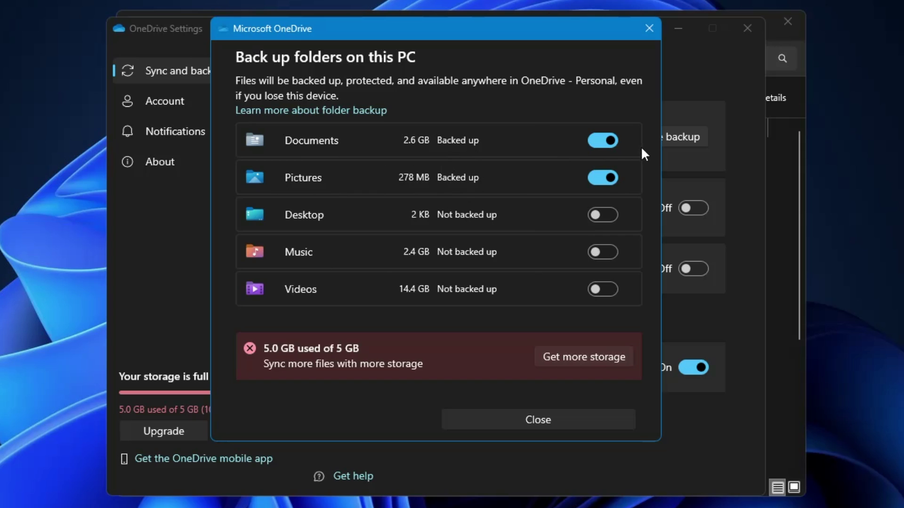
{"action": "left_click", "coordinate": [606, 179]}
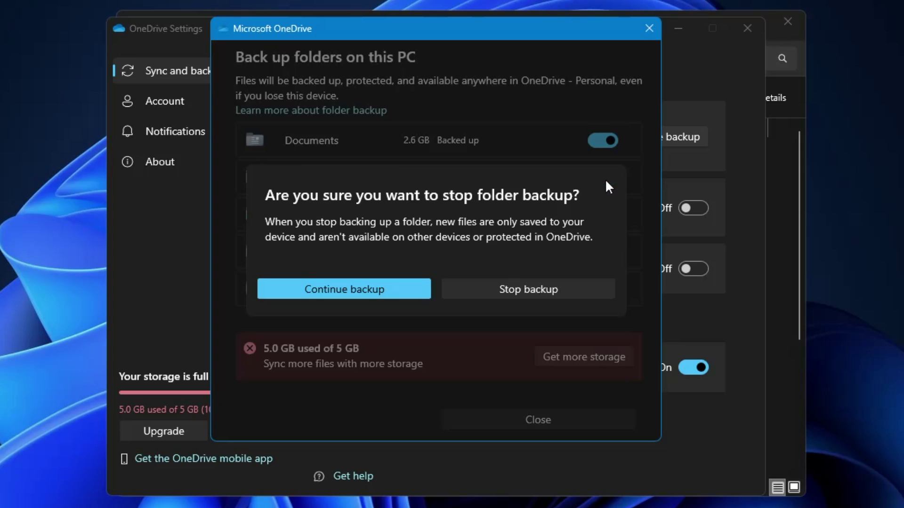
{"action": "left_click", "coordinate": [507, 289]}
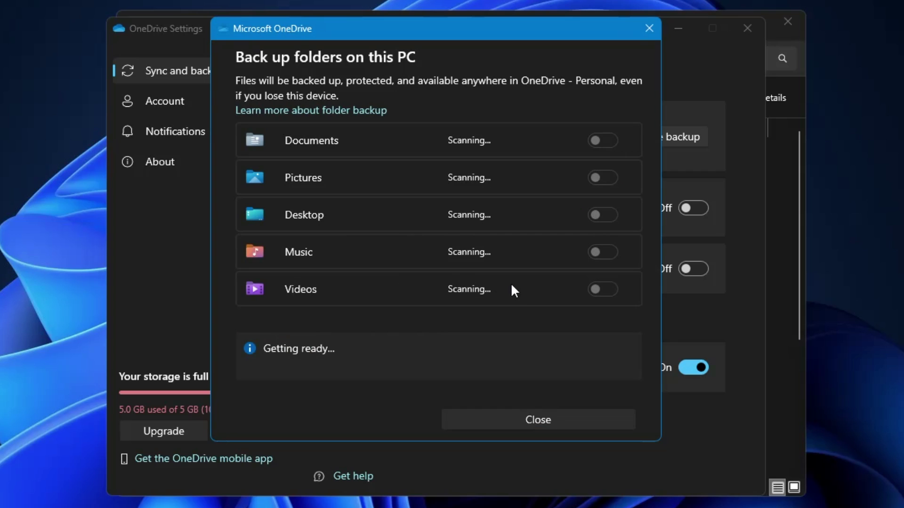
{"action": "left_click", "coordinate": [602, 140]}
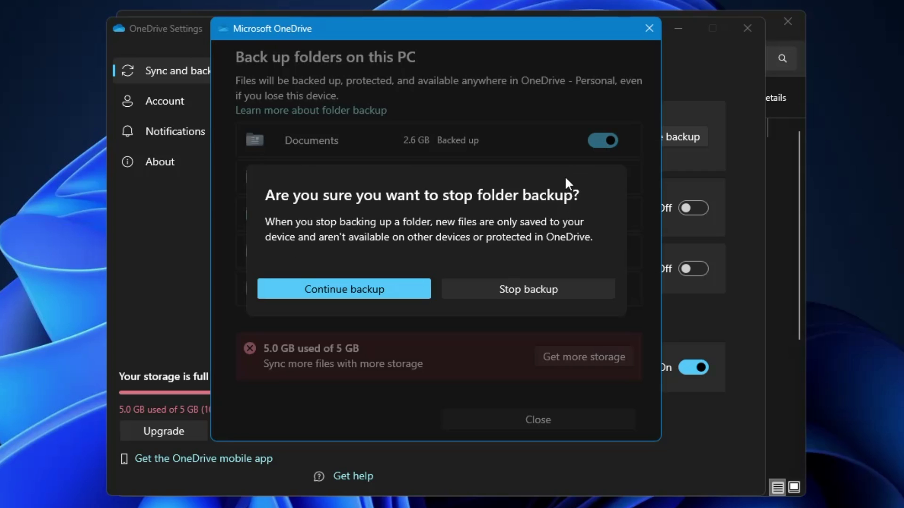
{"action": "left_click", "coordinate": [502, 289]}
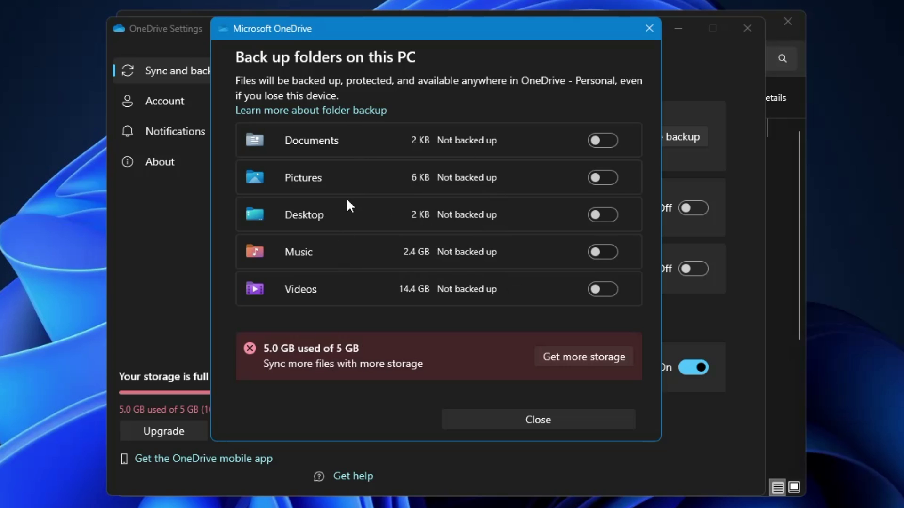
Close the backup list, then confirm 'Unlink this PC' on the Account page
{"action": "left_click", "coordinate": [536, 422]}
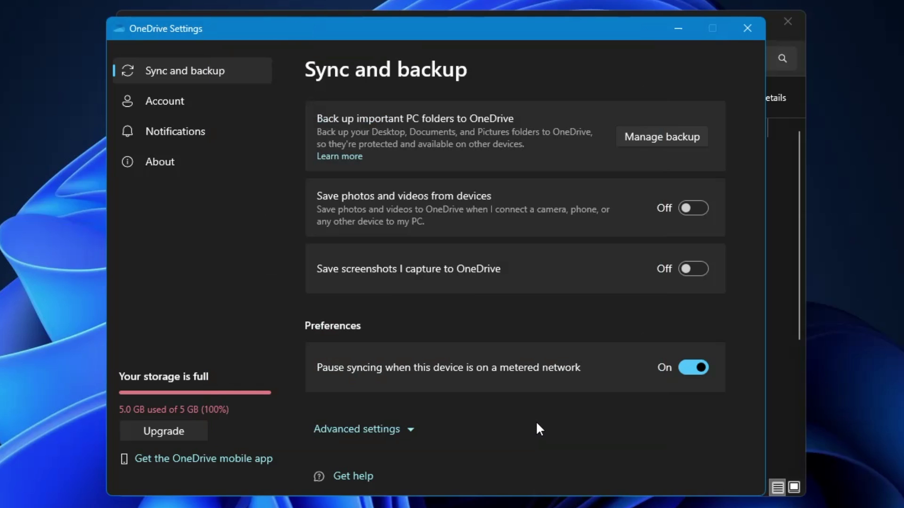
{"action": "left_click", "coordinate": [159, 104]}
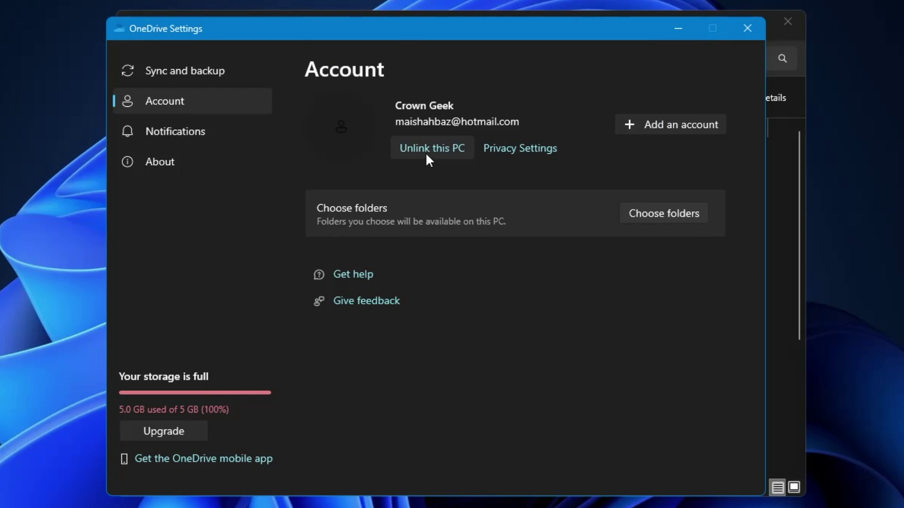
{"action": "left_click", "coordinate": [426, 150]}
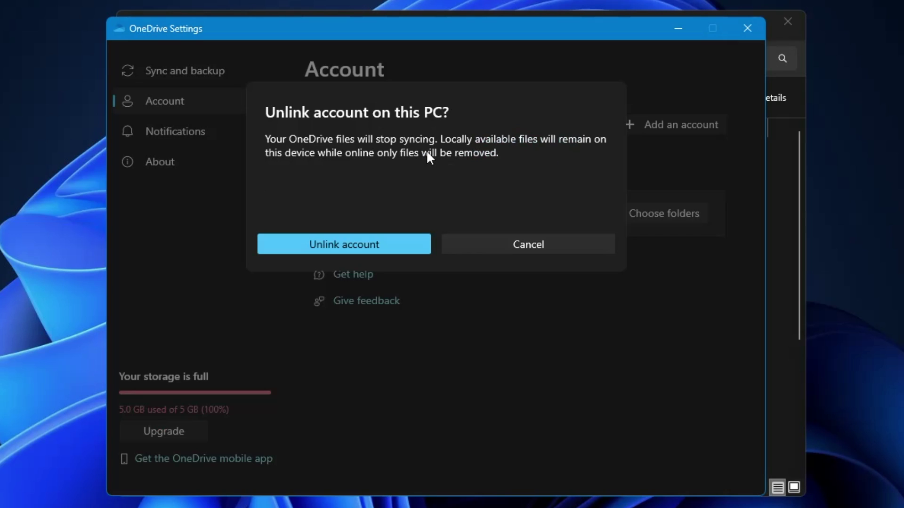
{"action": "left_click", "coordinate": [353, 242]}
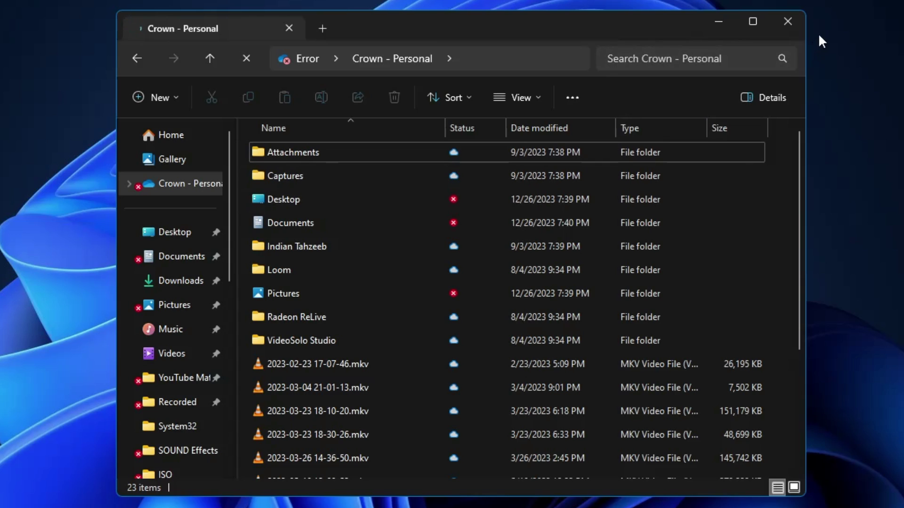
Close the OneDrive folder window and open File Explorer at This PC with Win+E
{"action": "left_click", "coordinate": [788, 21]}
{"action": "key", "text": "super+e"}
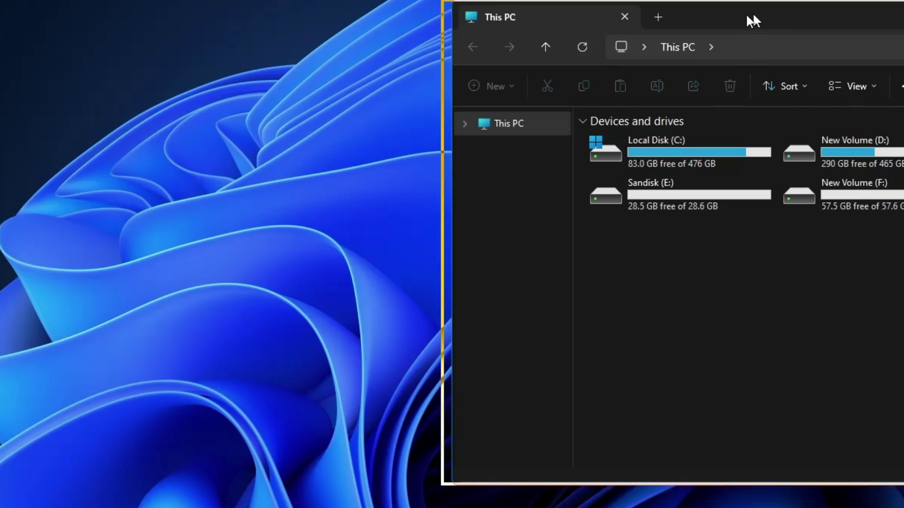